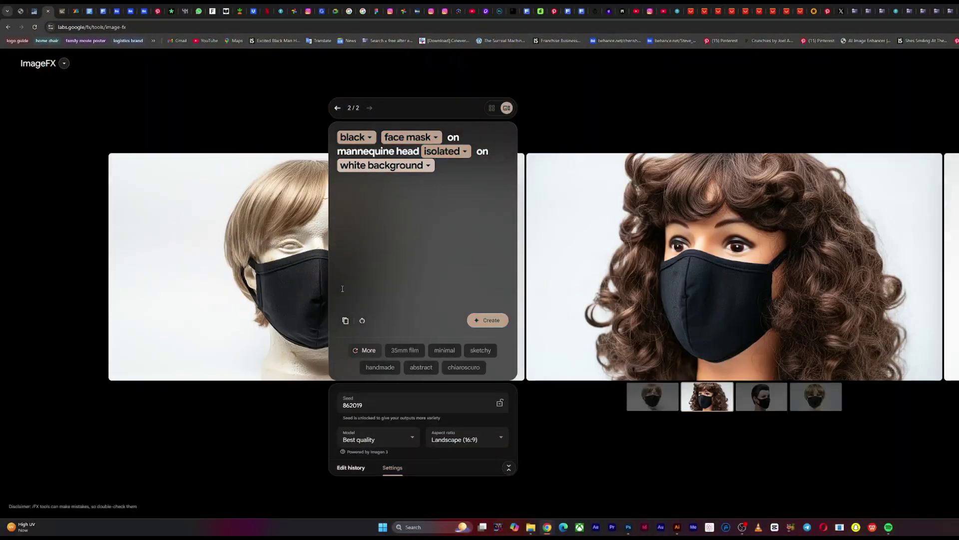
# Clear the dark triangle beside the mask with a polygonal lasso, then give the logo Bevel & Emboss.
pyautogui.click(621, 229)
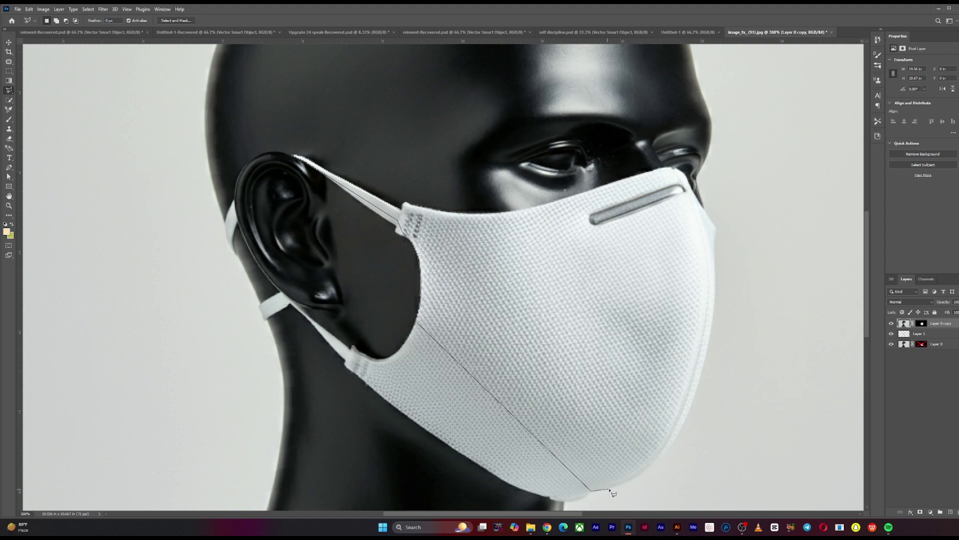
pyautogui.moveTo(659, 469)
pyautogui.mouseDown()
pyautogui.moveTo(690, 417)
pyautogui.moveTo(716, 315)
pyautogui.moveTo(719, 230)
pyautogui.mouseUp()
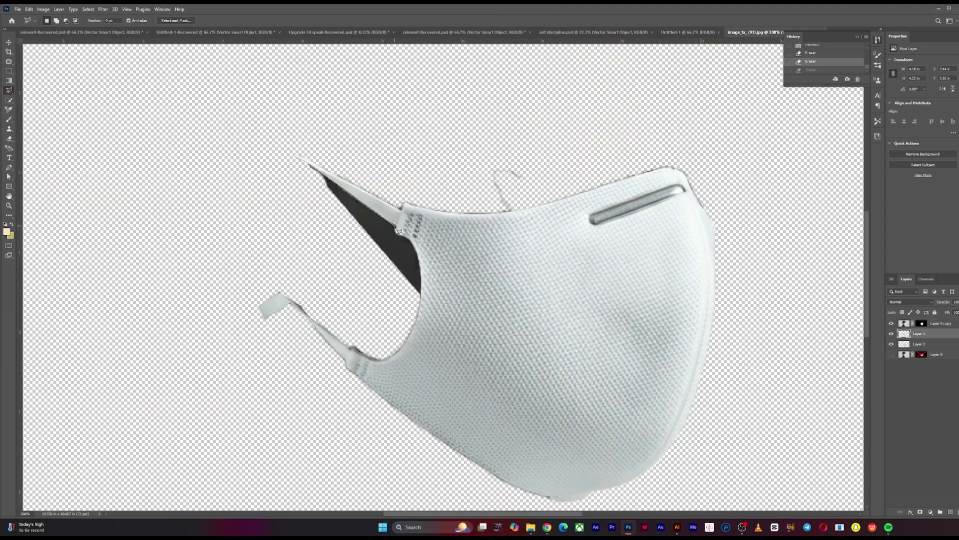
pyautogui.click(411, 250)
pyautogui.doubleClick(425, 296)
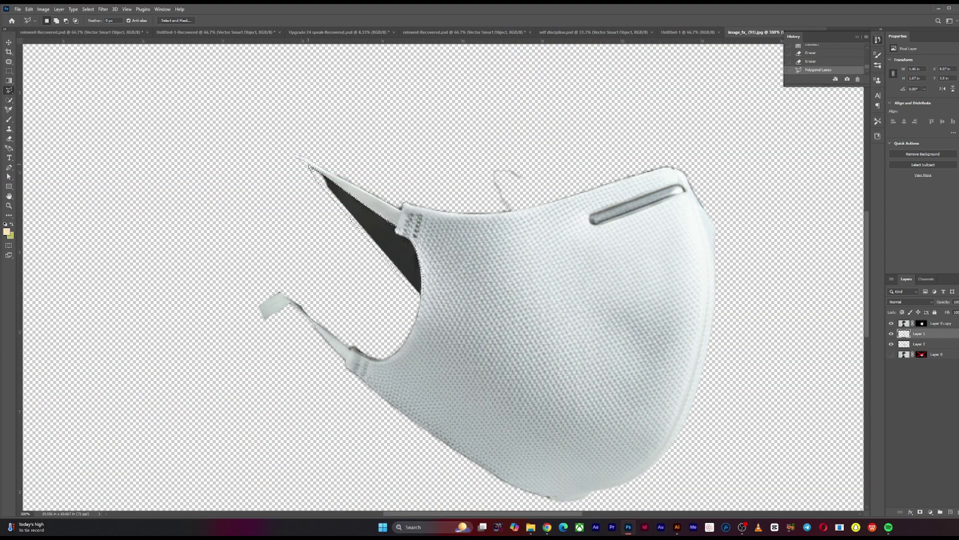
pyautogui.press('Delete')
pyautogui.hotkey('ctrl', 'd')
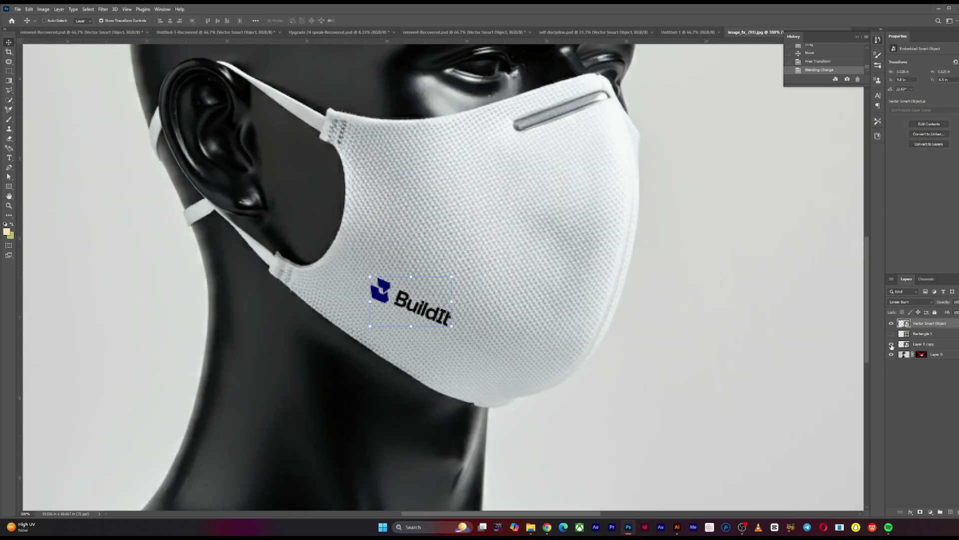
pyautogui.click(498, 170)
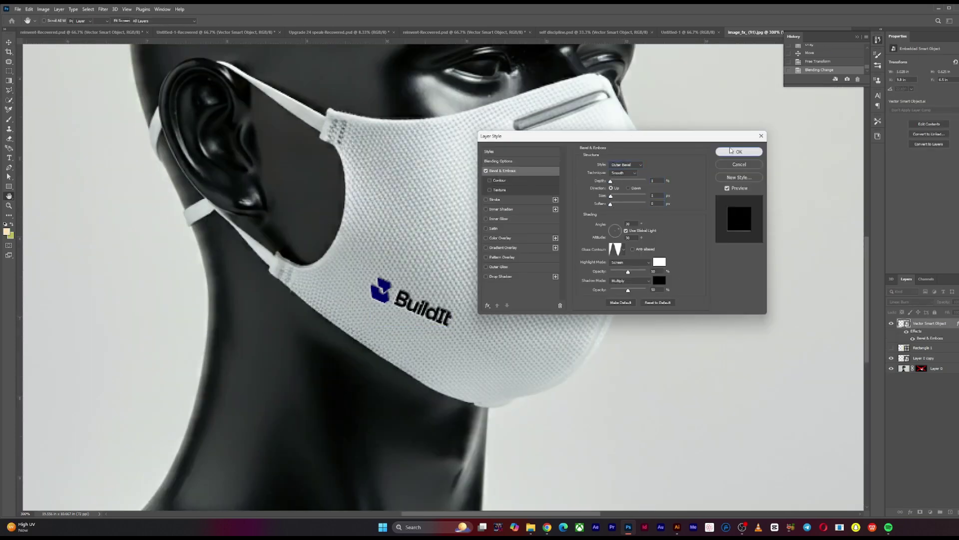
pyautogui.click(739, 151)
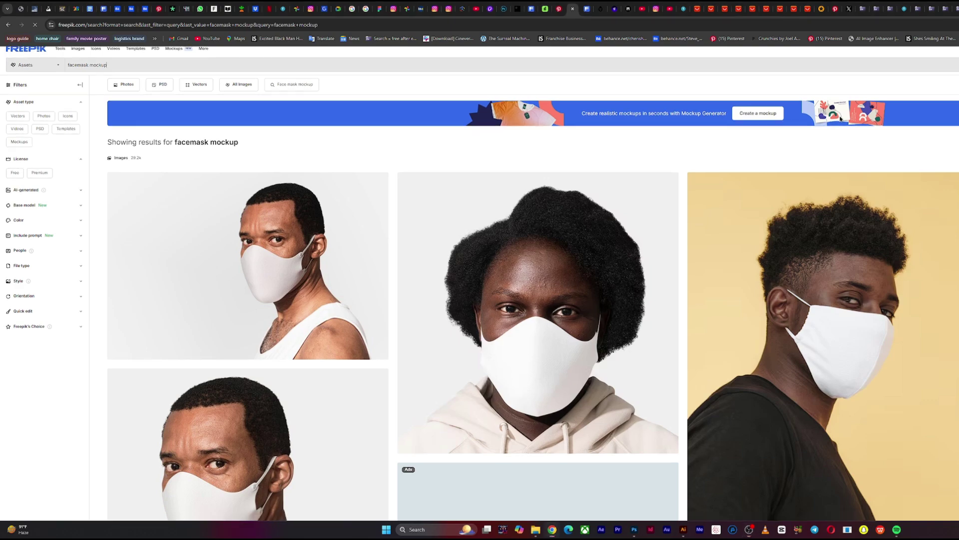
# Scroll the facemask mockup results down to the Neoprene Guard Face Mask Mockup and open it.
pyautogui.scroll(-3, 841, 125)
pyautogui.scroll(-5, 532, 303)
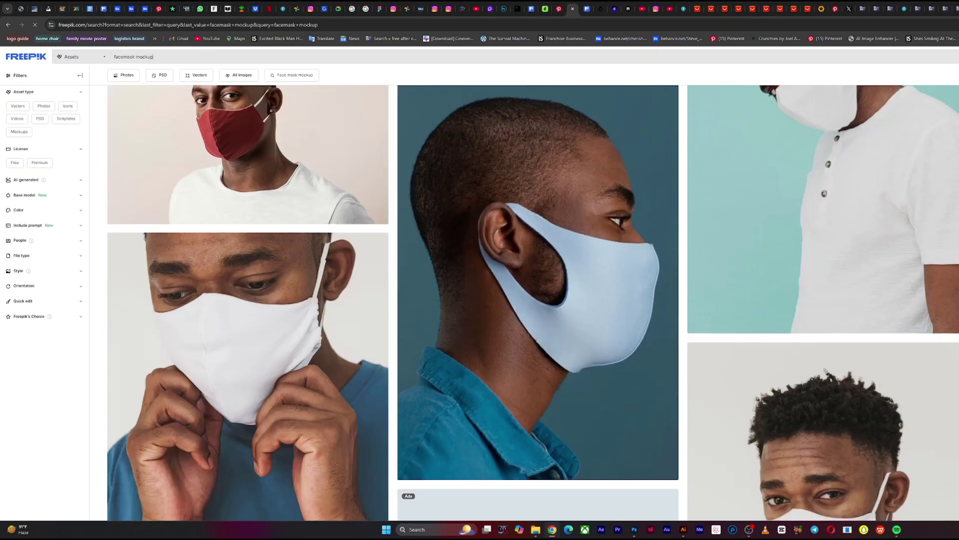
pyautogui.scroll(-10, 516, 266)
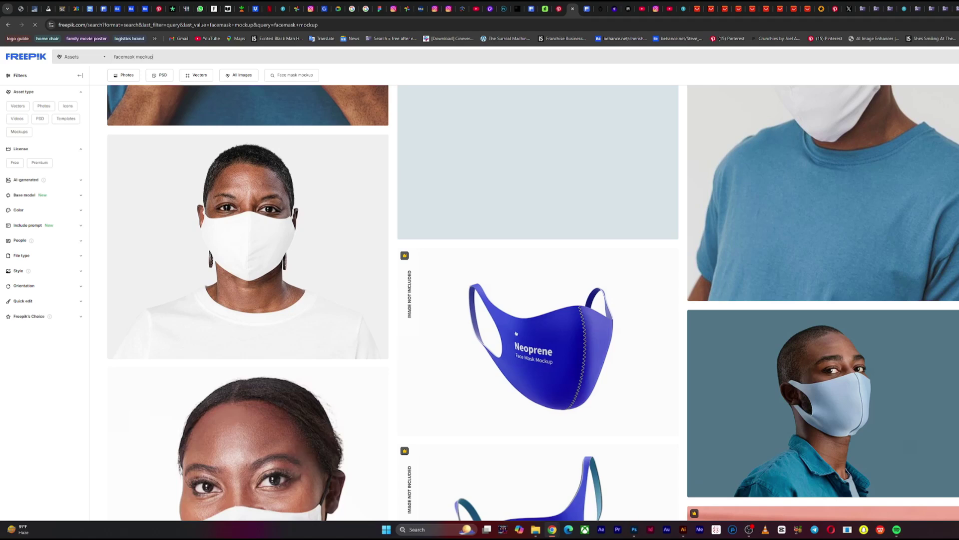
pyautogui.scroll(-3, 533, 303)
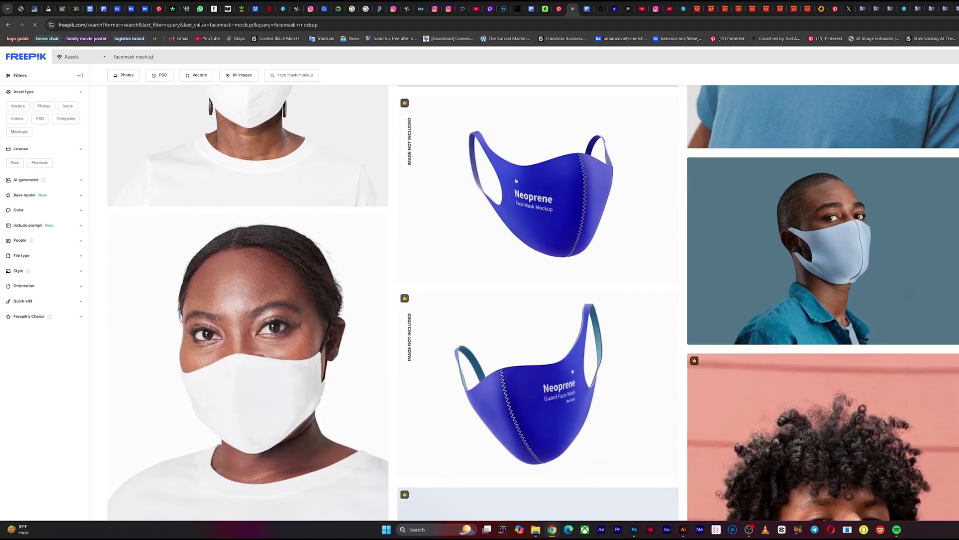
pyautogui.scroll(-1, 706, 143)
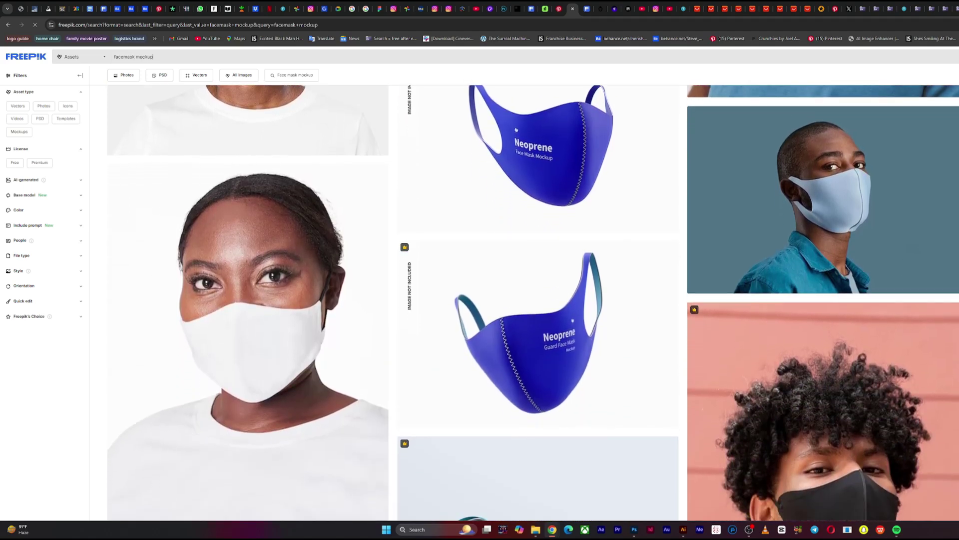
pyautogui.click(510, 323)
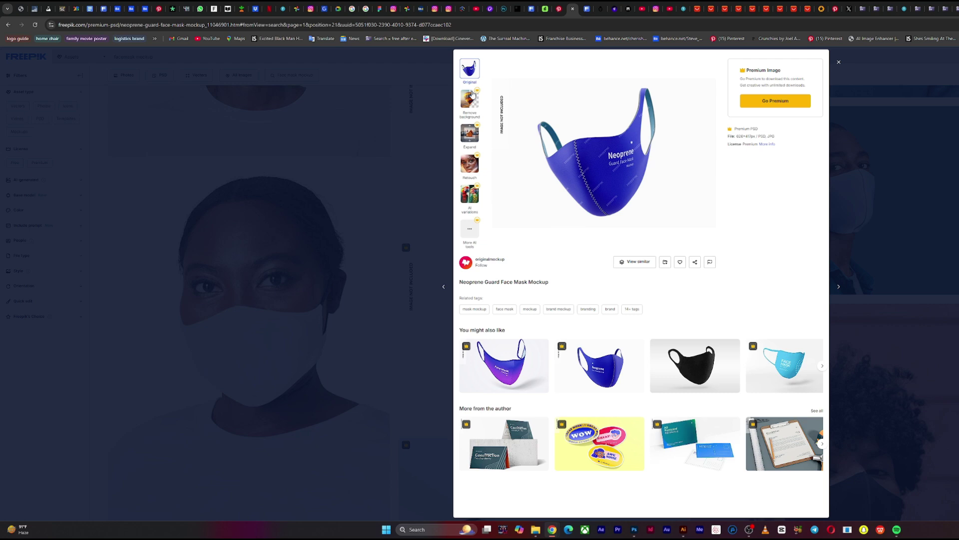
# Back in ImageFX, generate images from the prompt 'face mask isolated on white background'.
pyautogui.click(49, 9)
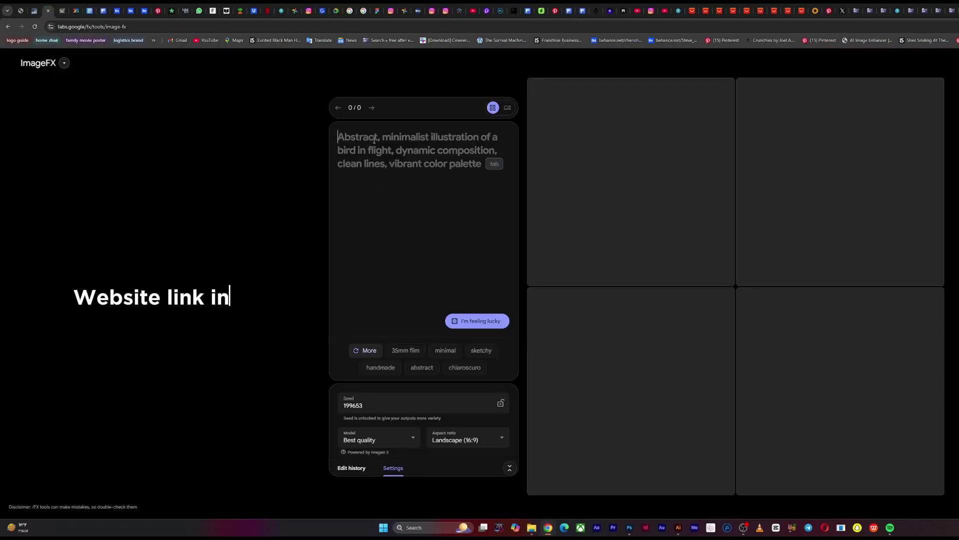
pyautogui.write('face mask isolated')
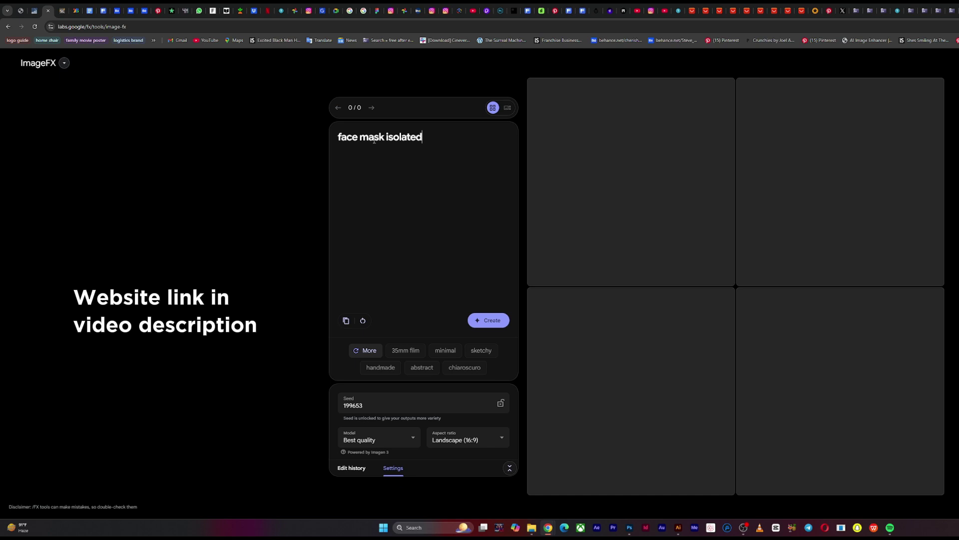
pyautogui.write('white backg')
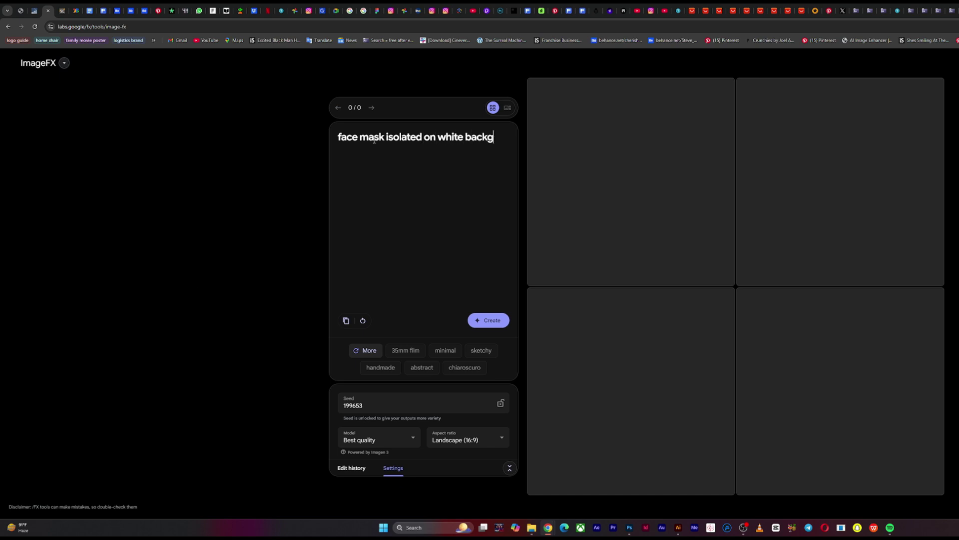
pyautogui.write('round')
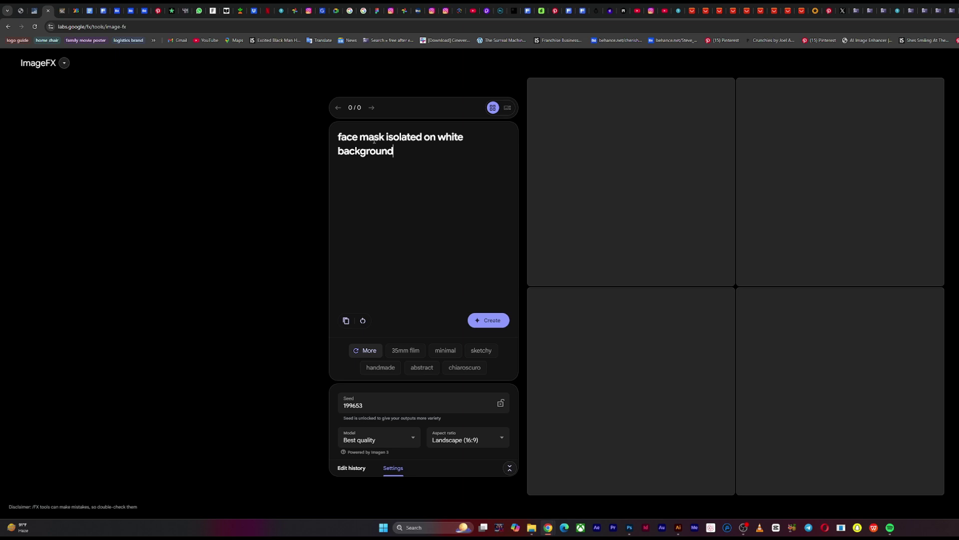
pyautogui.press('Return')
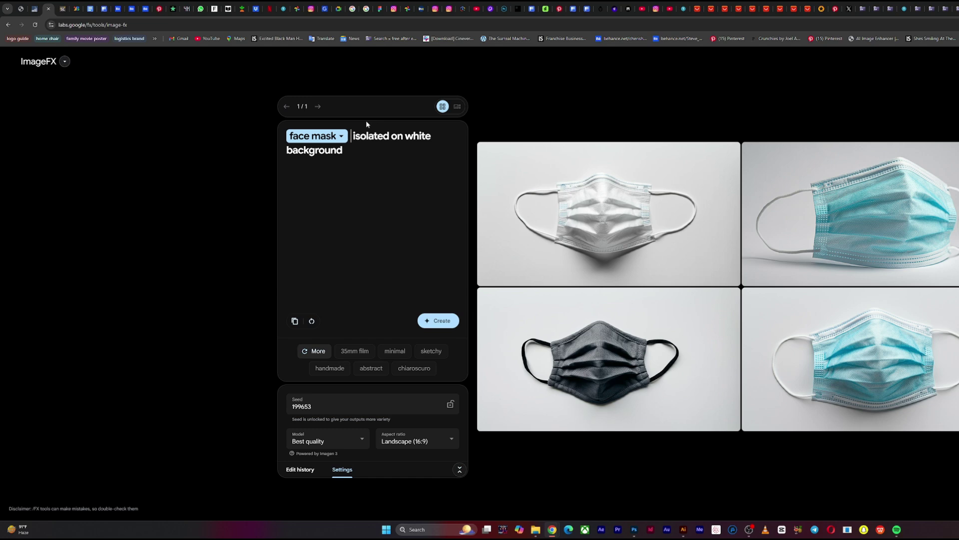
# Add 'classic' to the start of the prompt and generate classic face mask images.
pyautogui.click(288, 134)
pyautogui.write('classic')
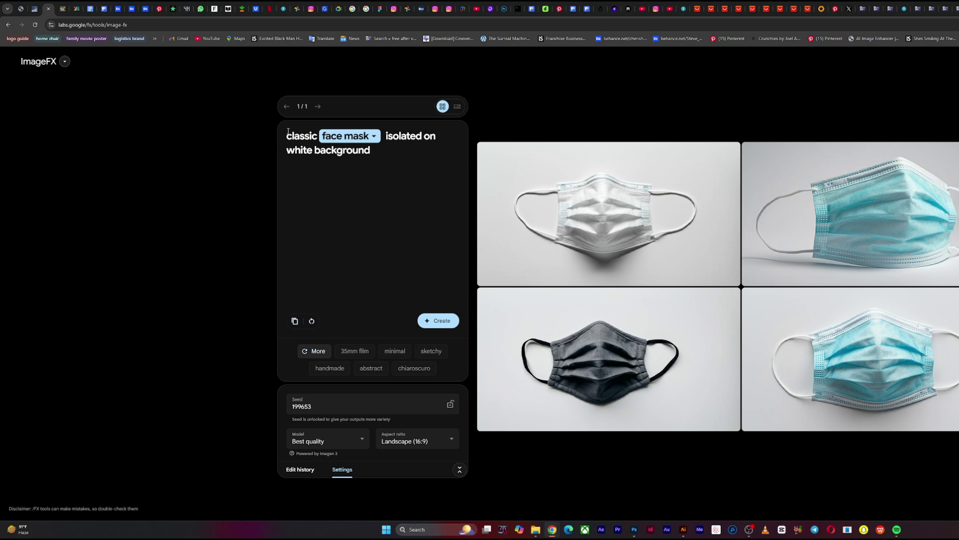
pyautogui.press('Return')
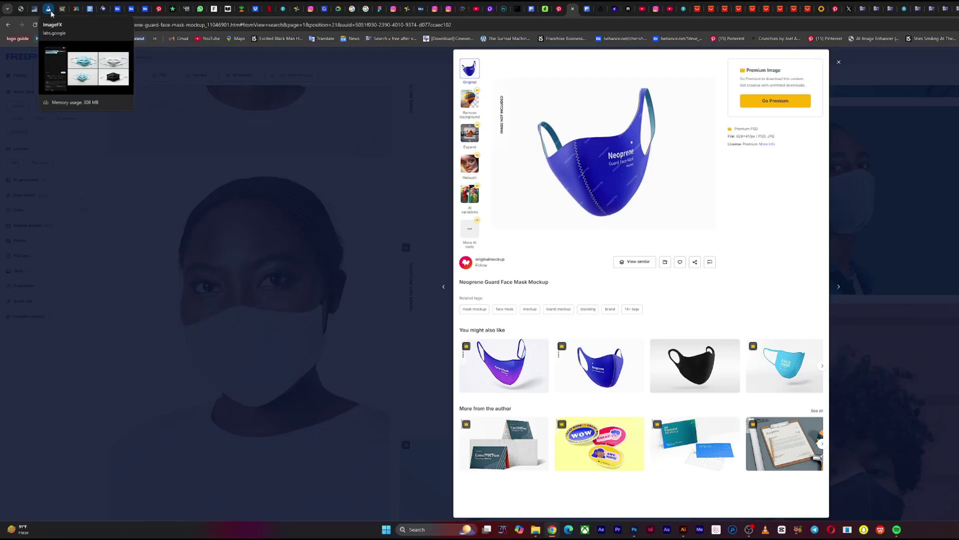
# Replace 'classic' with 'neoprene' in the prompt and generate neoprene face mask images.
pyautogui.click(48, 9)
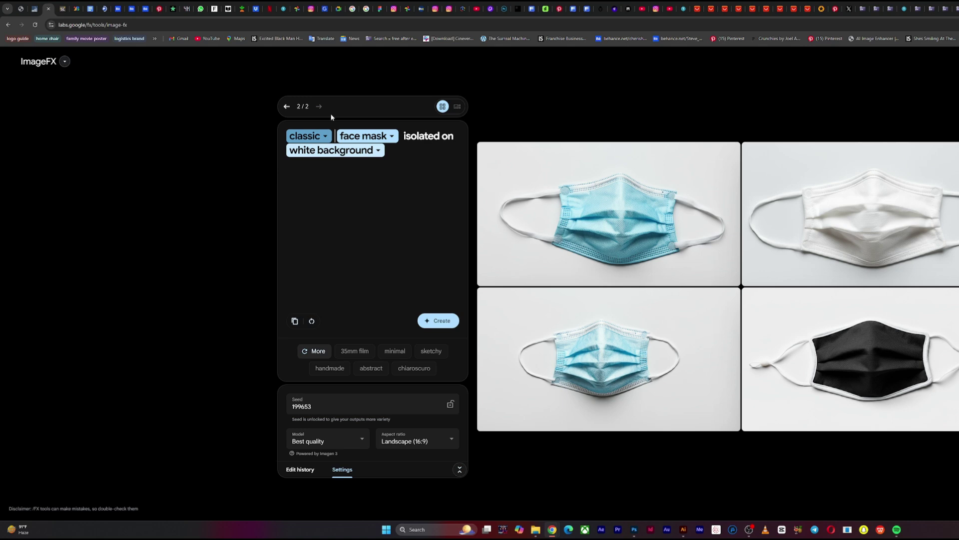
pyautogui.press('BackSpace')
pyautogui.press('BackSpace')
pyautogui.press('BackSpace')
pyautogui.press('BackSpace')
pyautogui.press('BackSpace')
pyautogui.press('BackSpace')
pyautogui.press('BackSpace')
pyautogui.press('BackSpace')
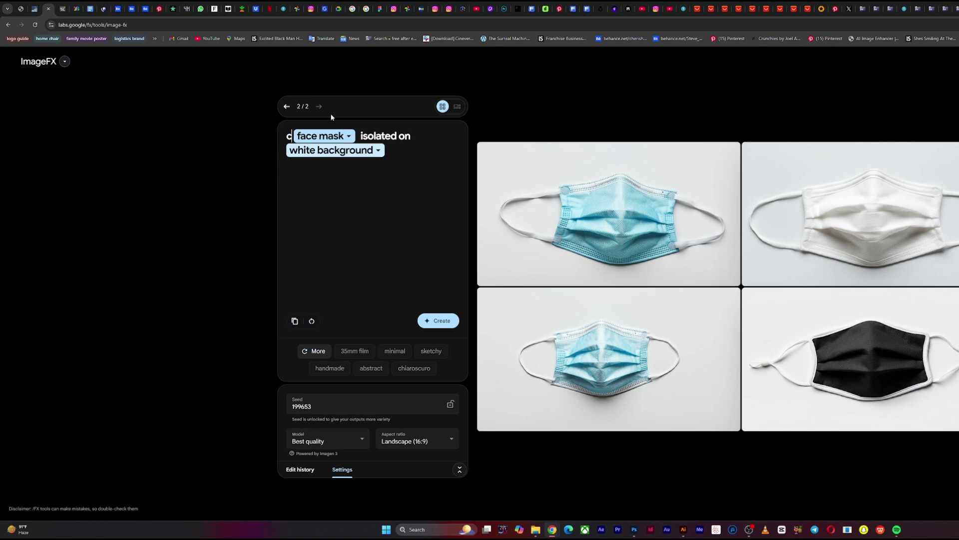
pyautogui.write('neopre')
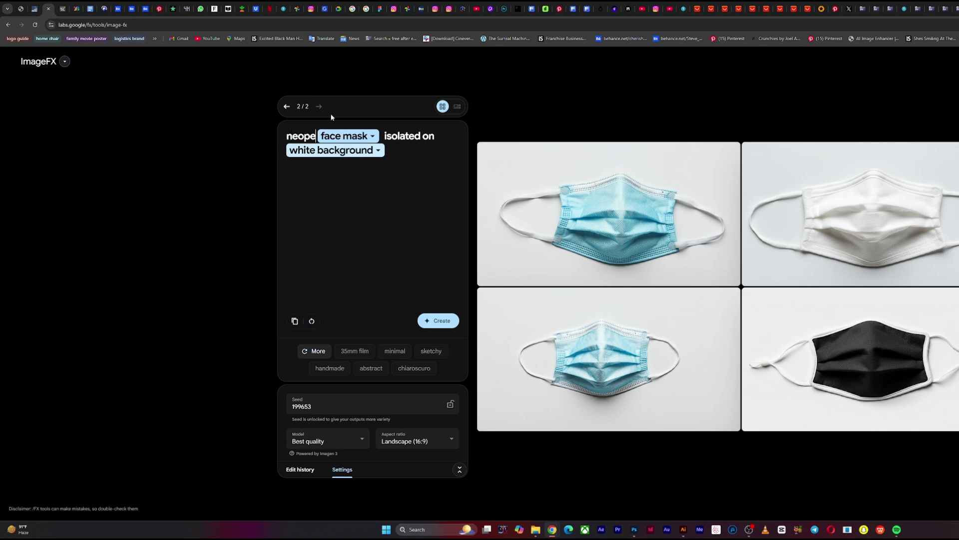
pyautogui.write('ne')
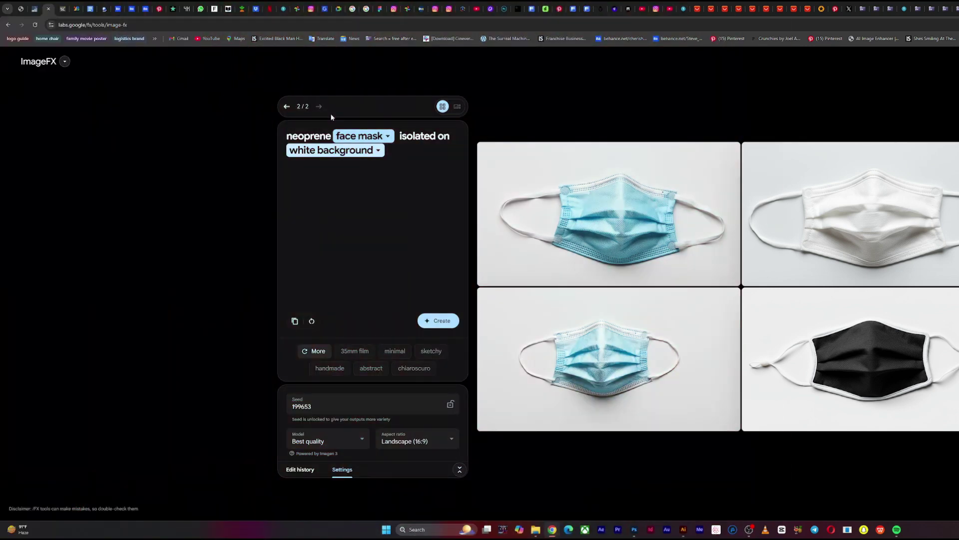
pyautogui.press('Return')
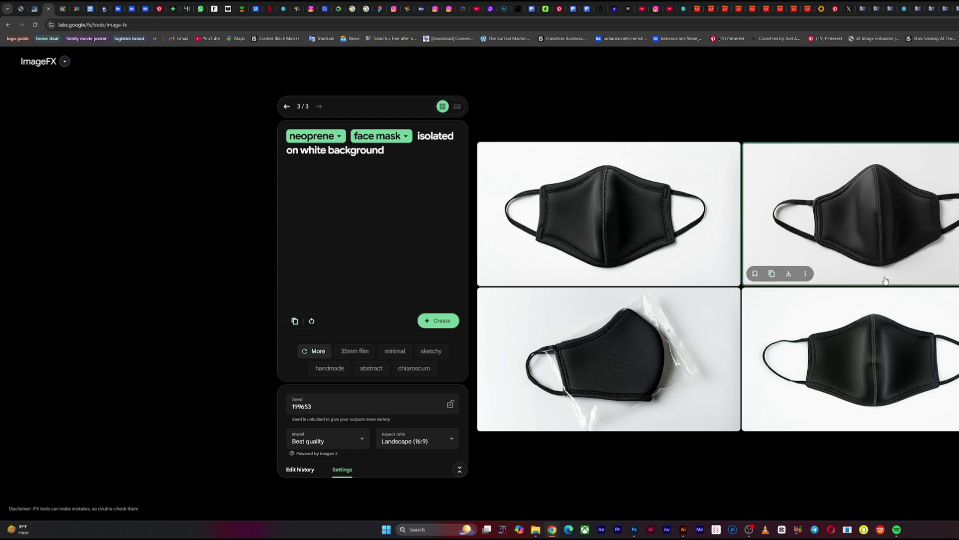
# End the neoprene mask prompt with 'floating sideways' and generate the sideways-floating masks.
pyautogui.moveTo(586, 177)
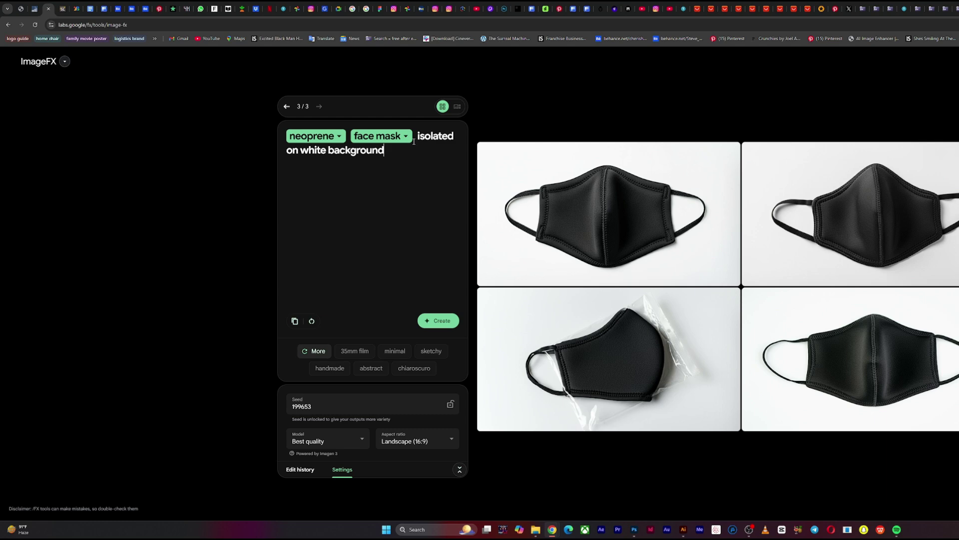
pyautogui.write('ing sideways')
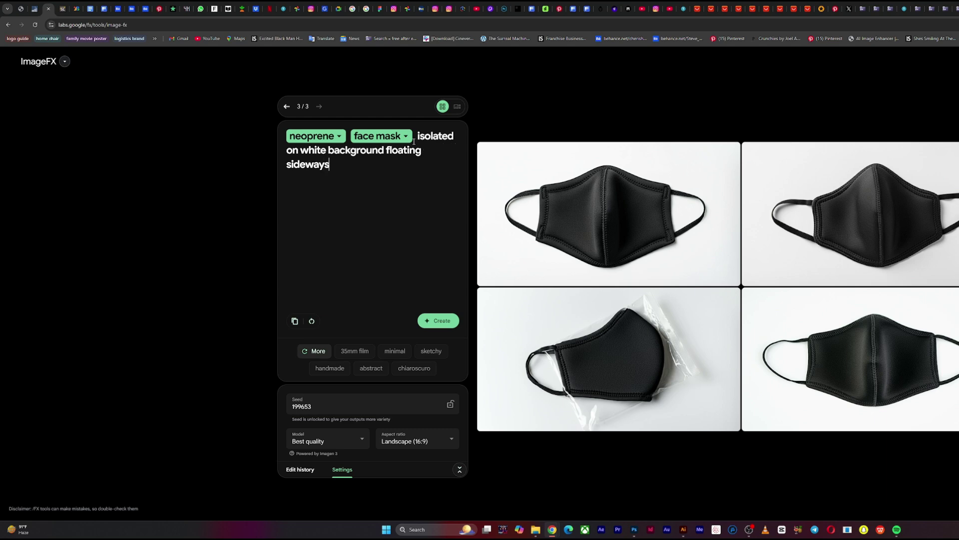
pyautogui.press('Return')
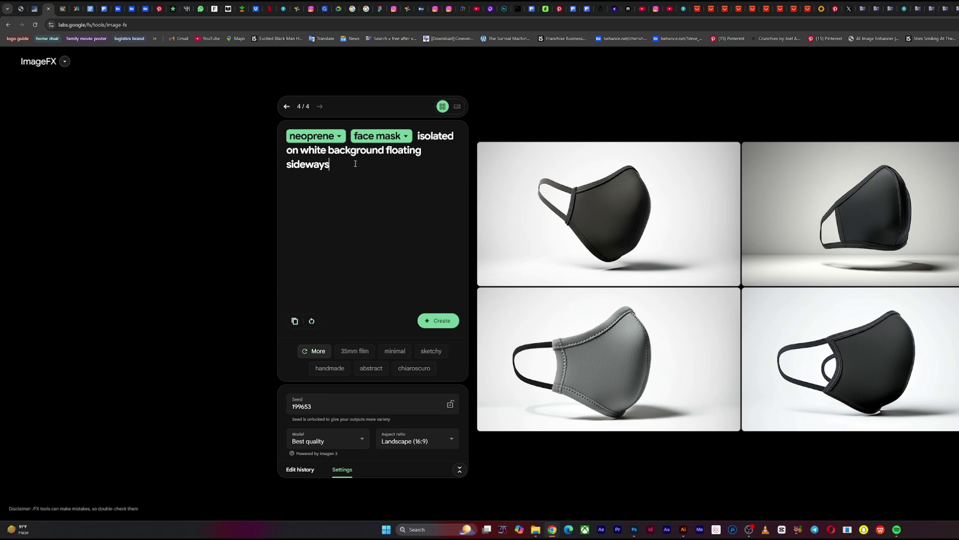
pyautogui.moveTo(338, 168); pyautogui.dragTo(277, 135)
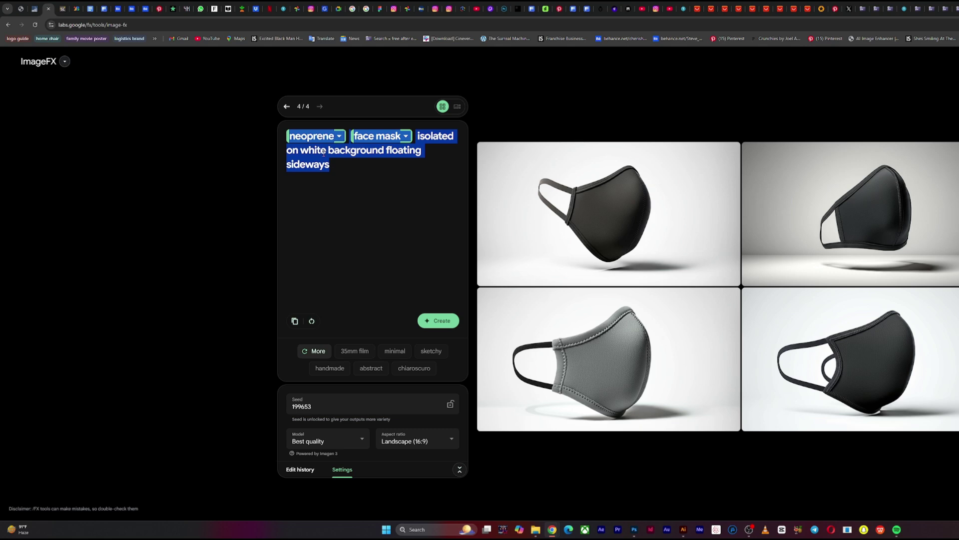
# Generate images for 'female white polo shirt isolated on white background with body shape facing sideways a bit'.
pyautogui.write('female')
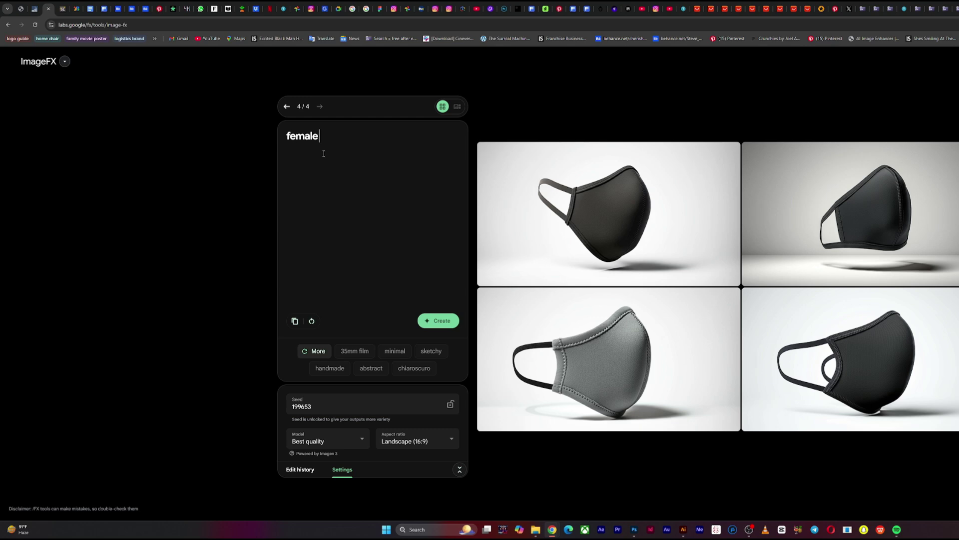
pyautogui.write(' white polo shirt iso')
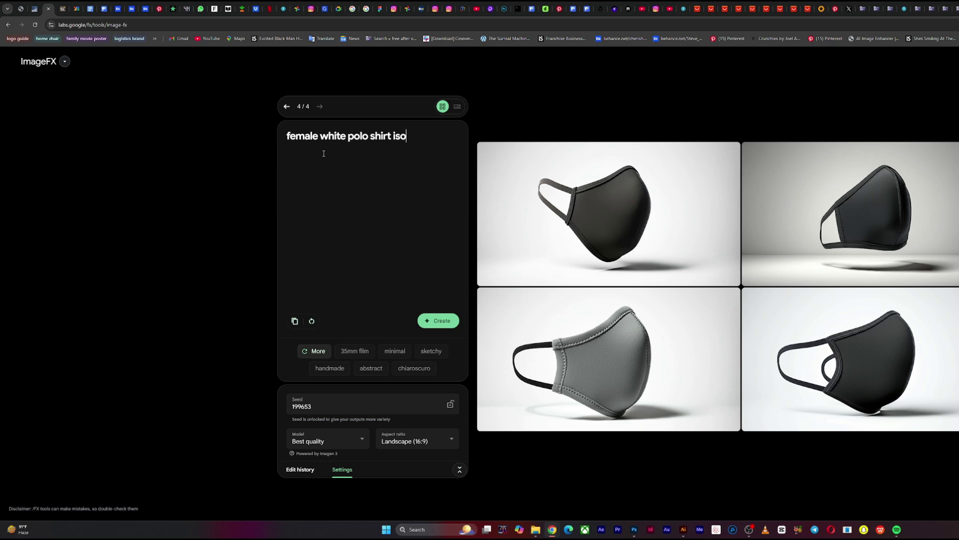
pyautogui.write('ated on white')
pyautogui.write('backgro')
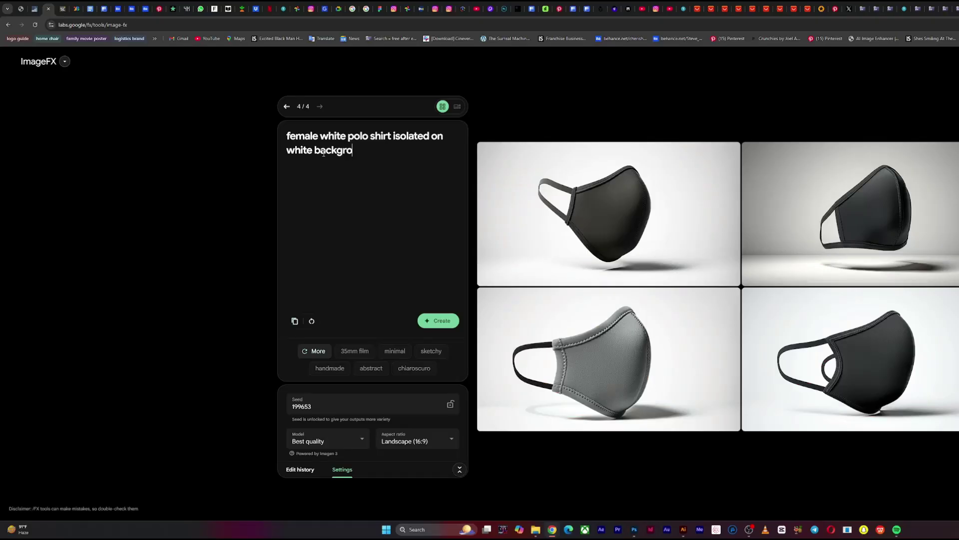
pyautogui.write('und with body shape ')
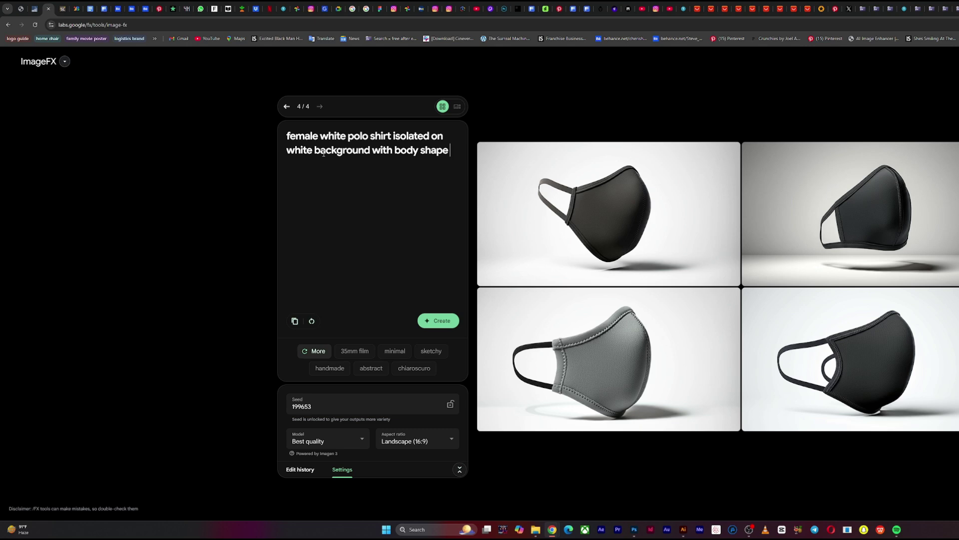
pyautogui.write('facing sideways a bit')
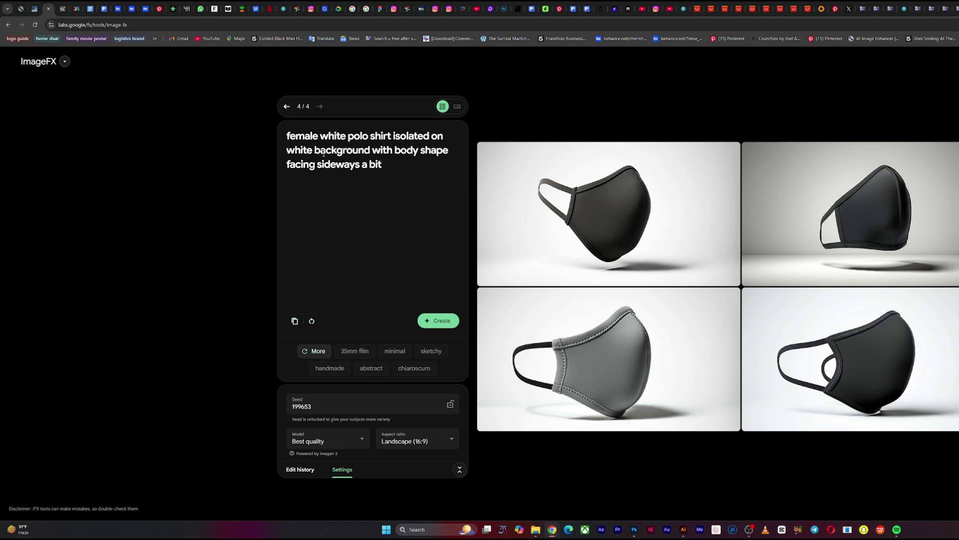
pyautogui.press('Return')
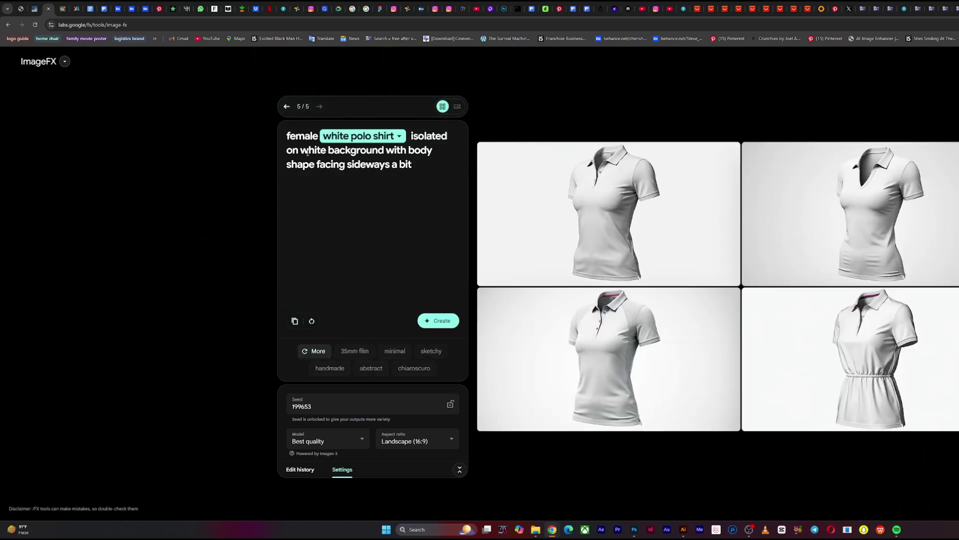
# Download the first of the four generated white polo shirt images.
pyautogui.moveTo(650, 192)
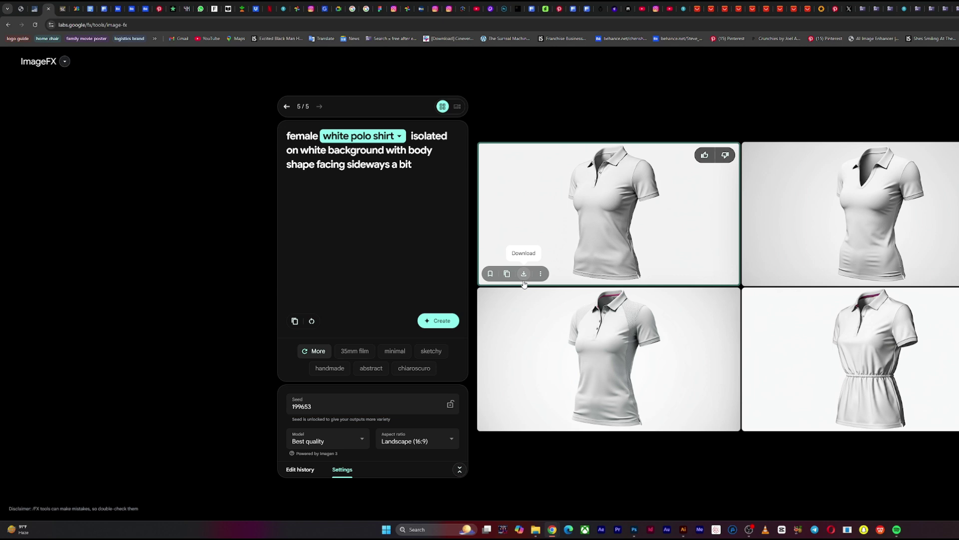
pyautogui.click(524, 280)
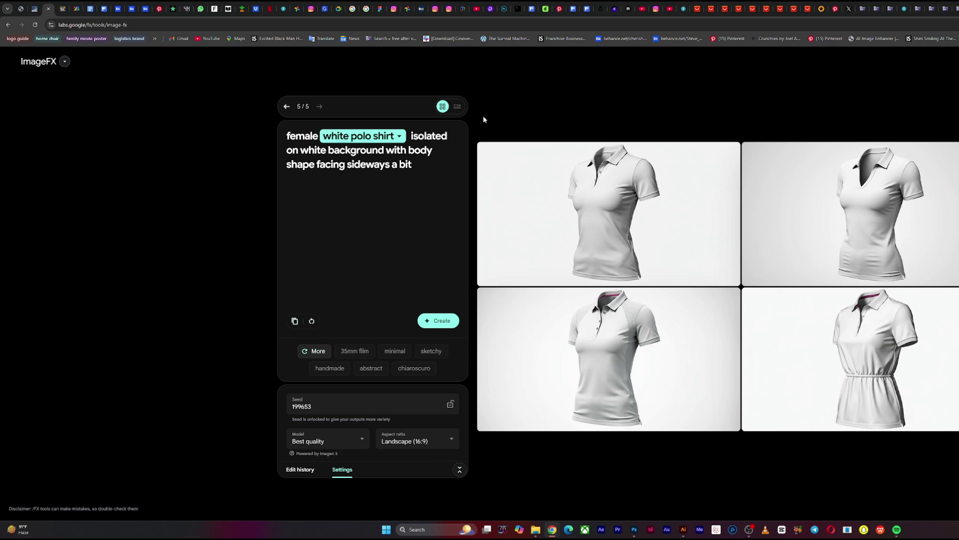
# Change the 'white polo shirt' chip to 'black polo shirt' and generate the black shirt images.
pyautogui.click(351, 138)
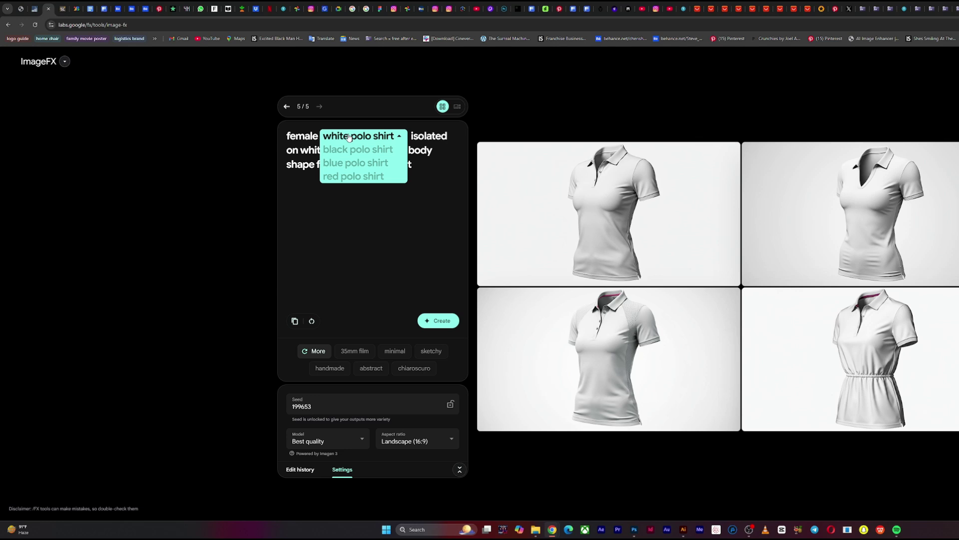
pyautogui.click(351, 138)
pyautogui.click(352, 139)
pyautogui.click(353, 150)
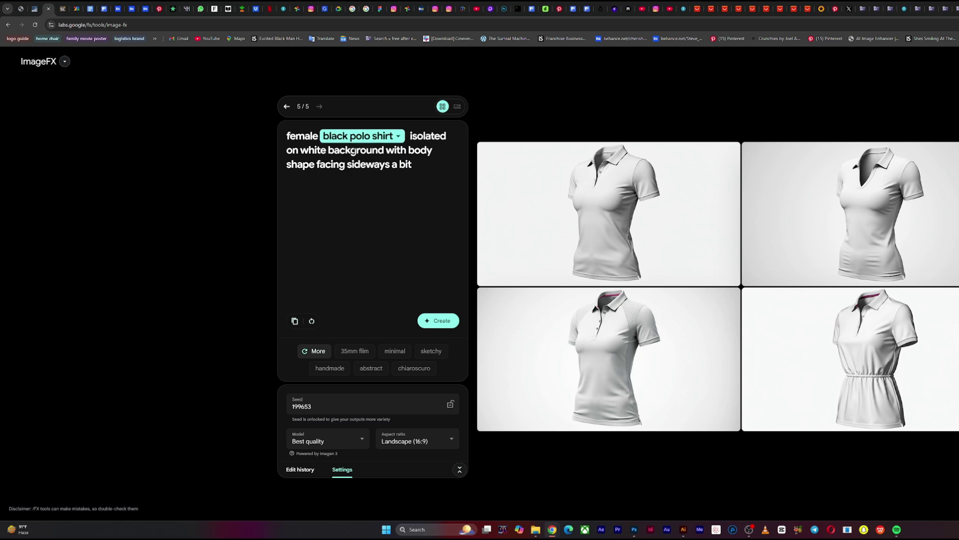
pyautogui.click(450, 321)
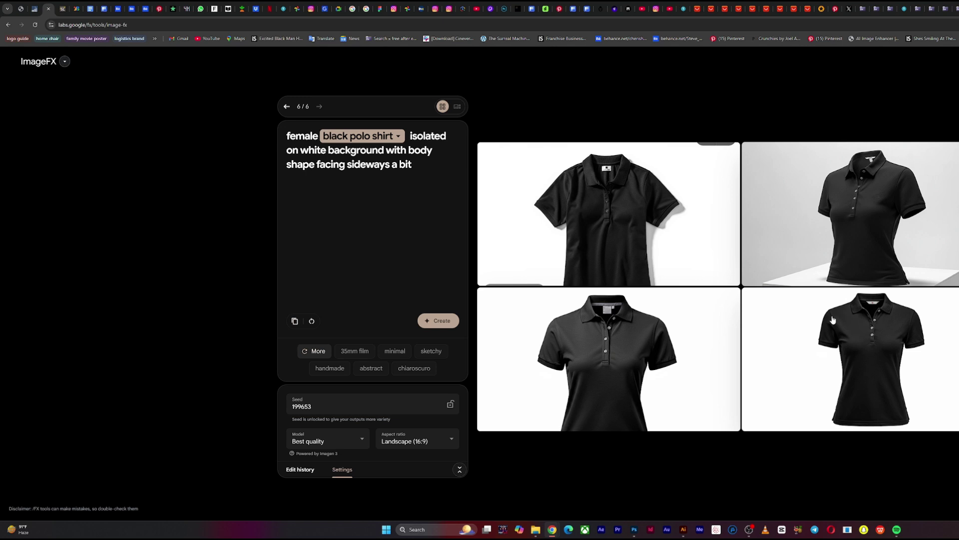
pyautogui.moveTo(584, 363)
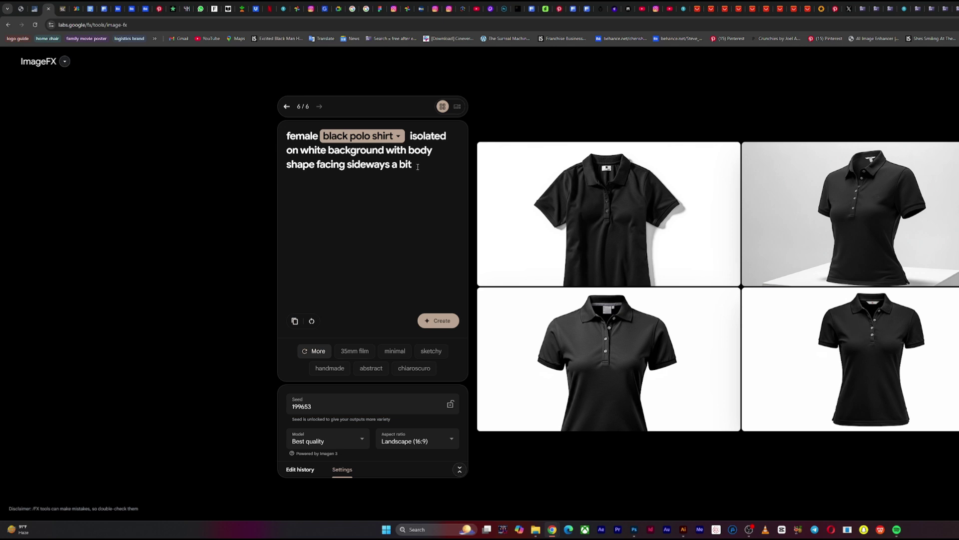
pyautogui.hotkey('ctrl', 'a')
# Generate images from the prompt 'one white tote bags isolated on white background standing'.
pyautogui.write('tote')
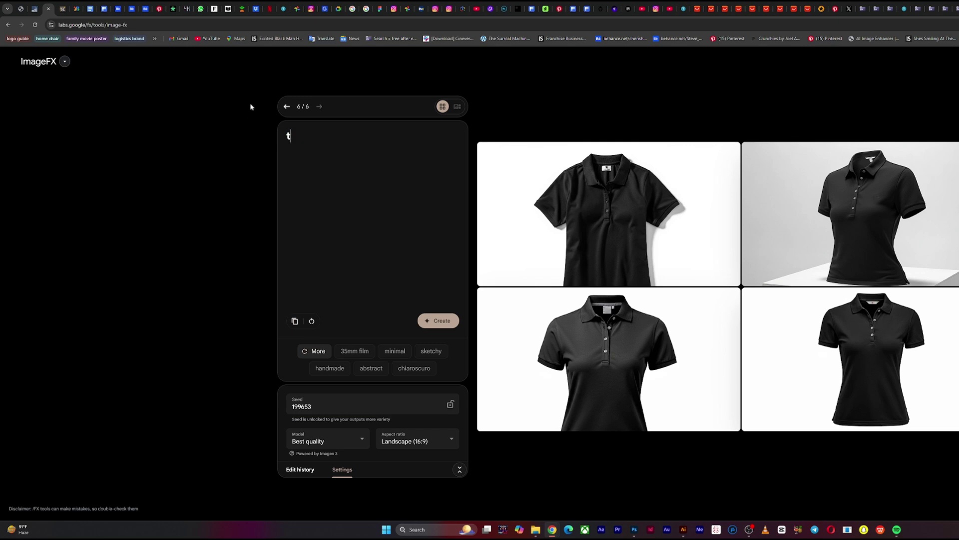
pyautogui.write(' bag')
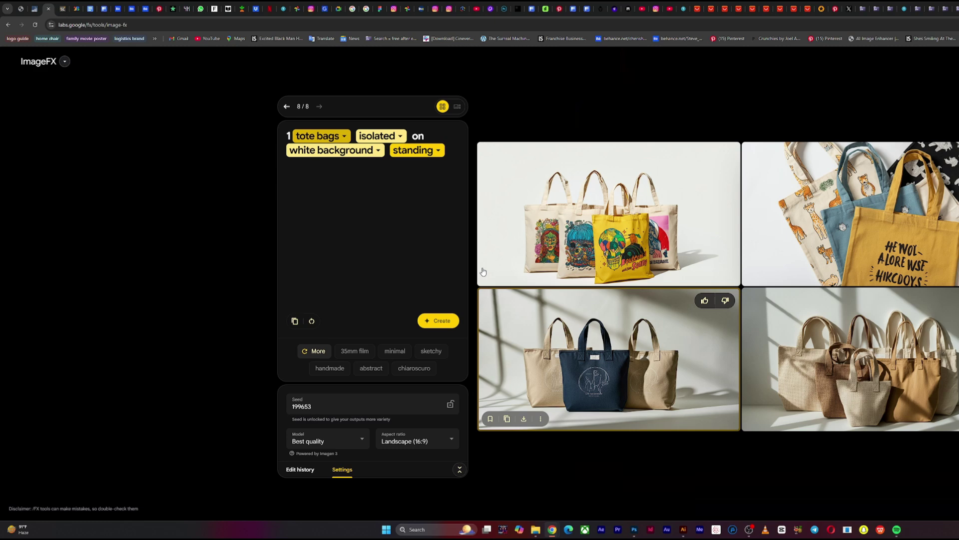
pyautogui.click(330, 163)
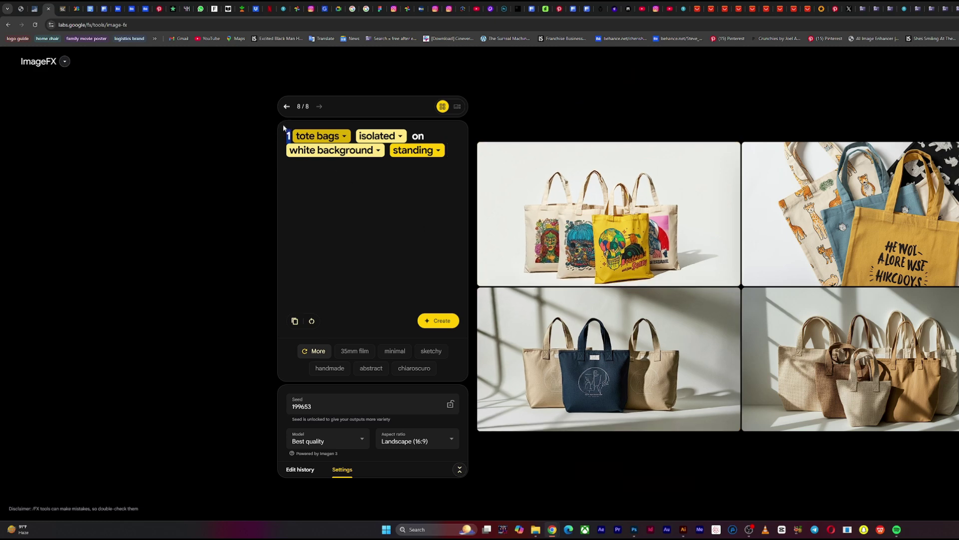
pyautogui.write('one')
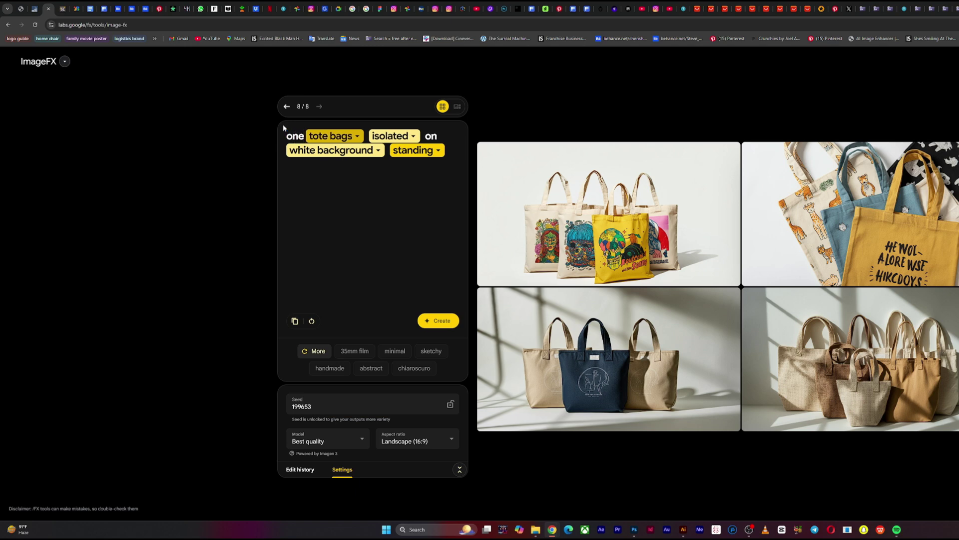
pyautogui.write(' white')
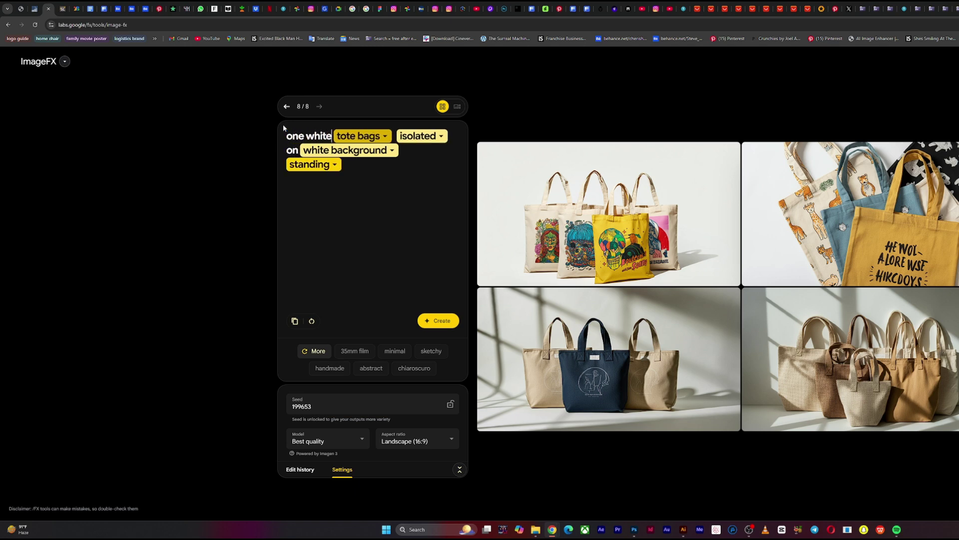
pyautogui.press('Return')
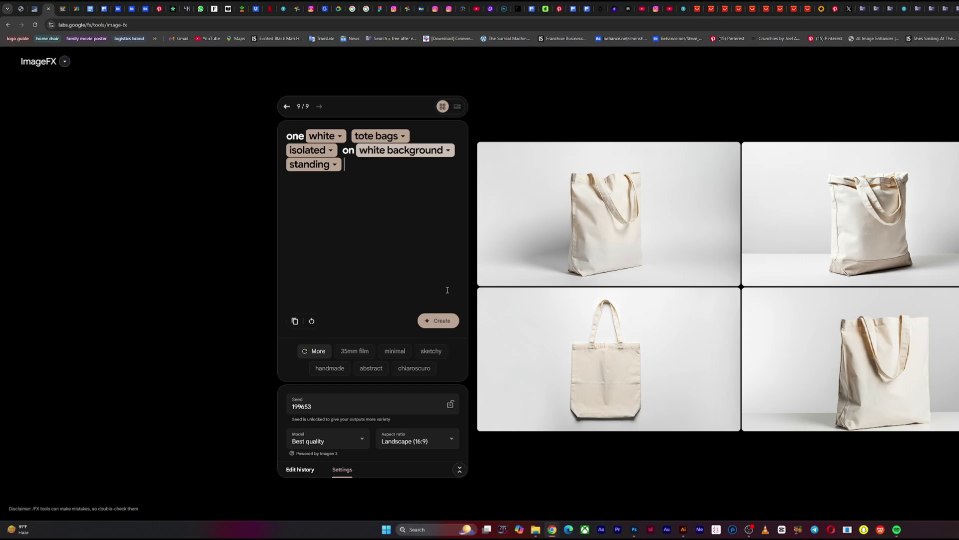
# In Photoshop, hide the purple rectangle colour layers and drag the BuildIt logo onto the white mask.
pyautogui.moveTo(635, 530)
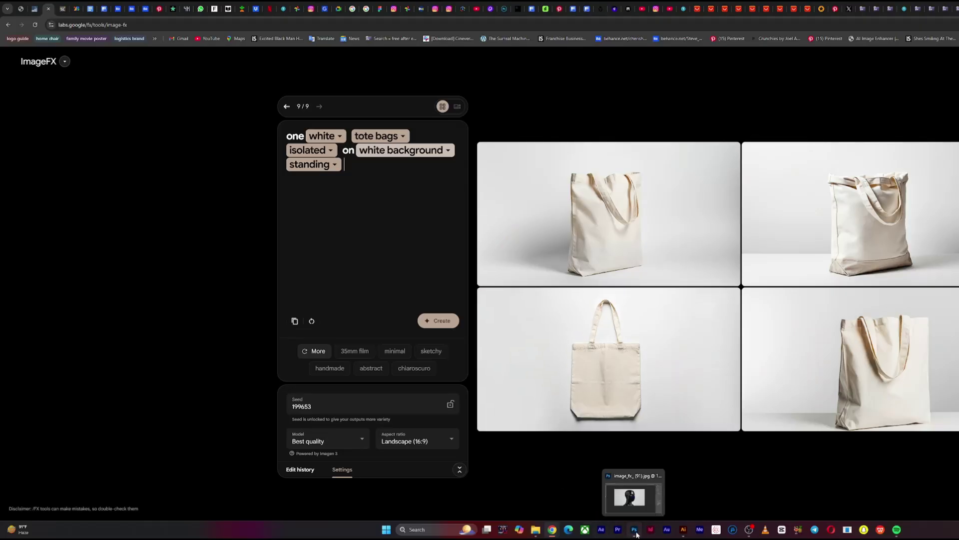
pyautogui.click(636, 530)
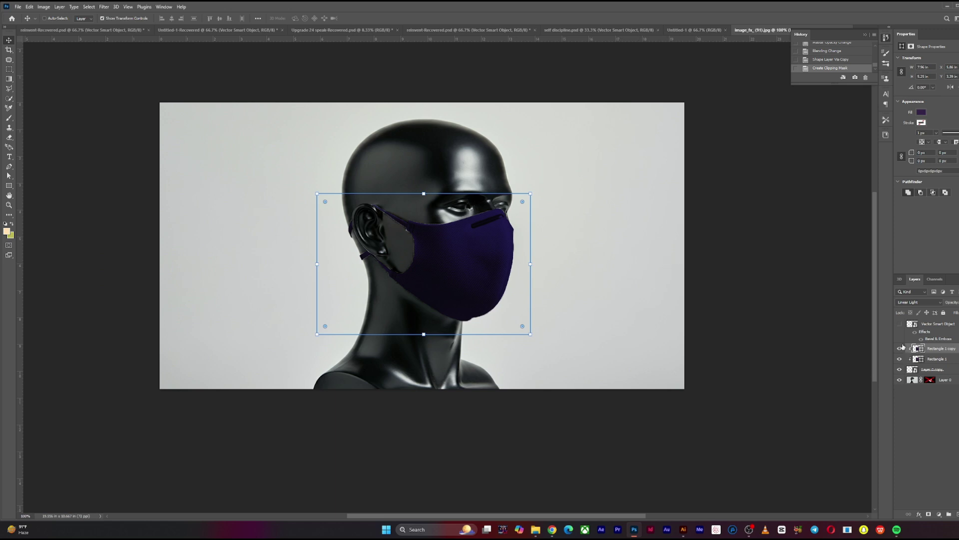
pyautogui.moveTo(900, 348); pyautogui.dragTo(900, 370)
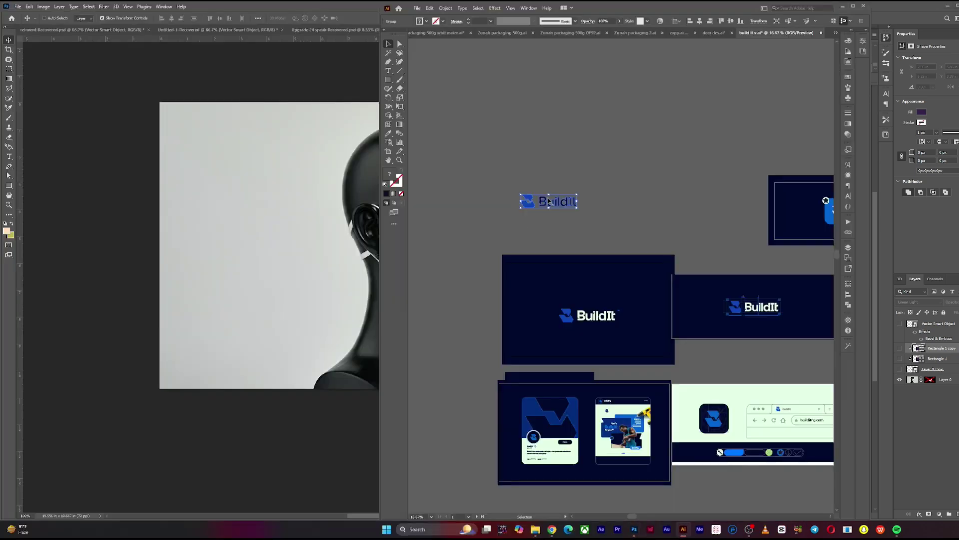
pyautogui.moveTo(549, 202); pyautogui.dragTo(459, 263)
# Commit the BuildIt logo placement and set its layer blend mode to Multiply.
pyautogui.press('Return')
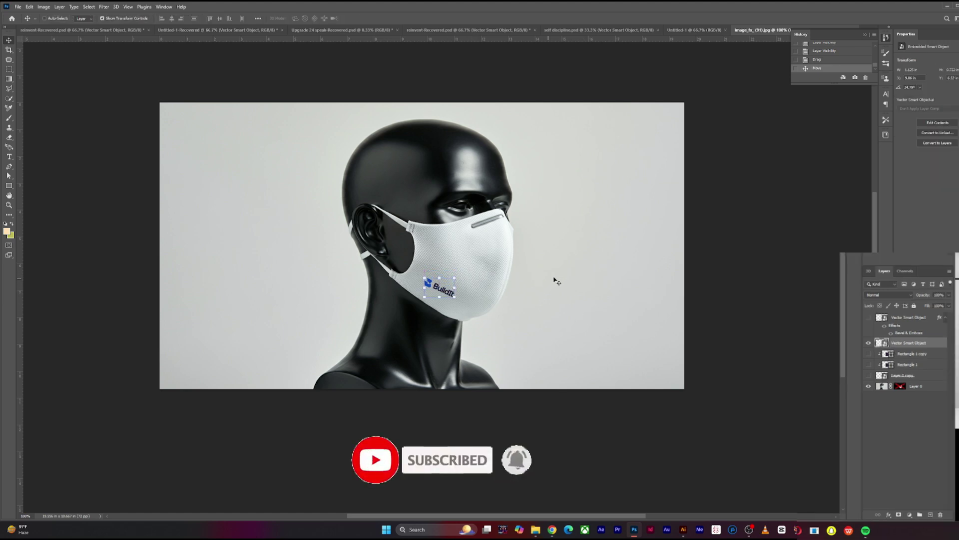
pyautogui.click(898, 295)
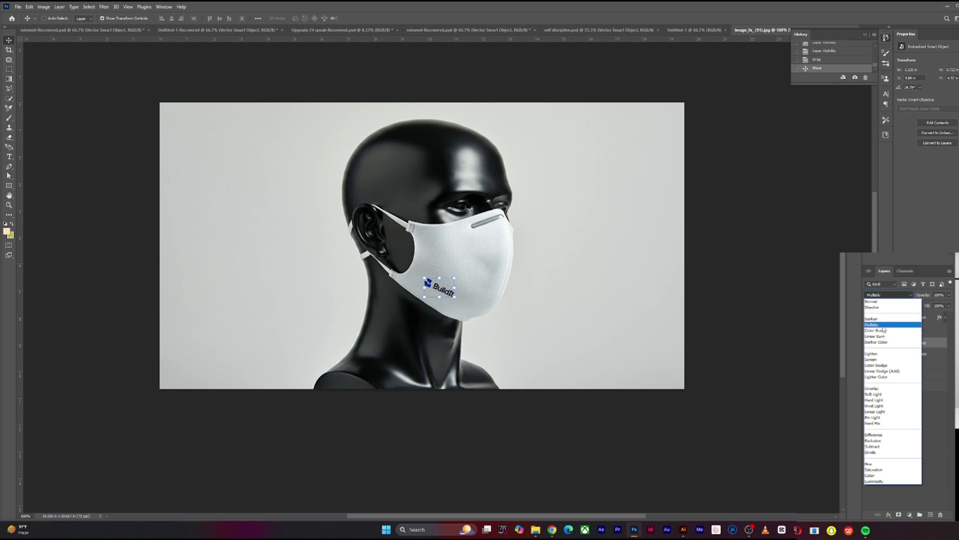
pyautogui.press('Up')
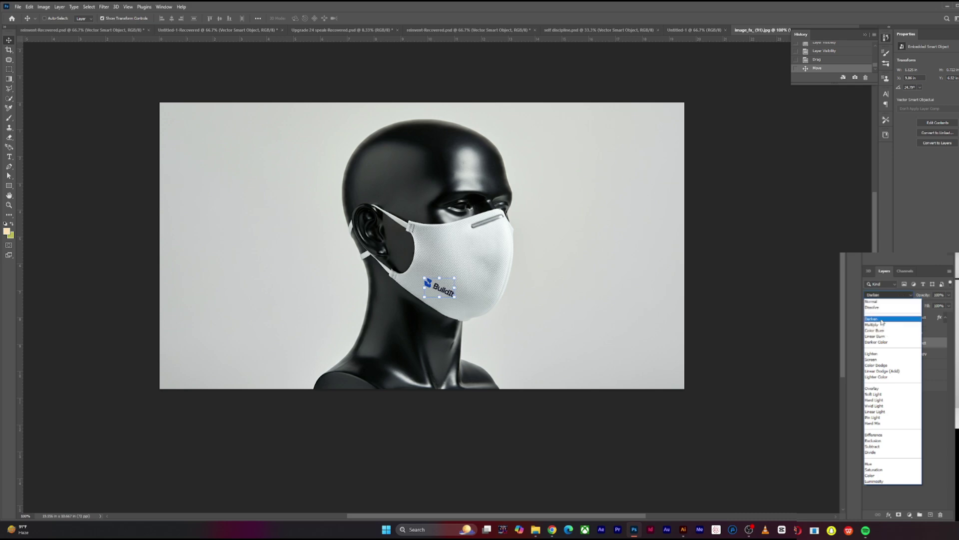
pyautogui.click(882, 324)
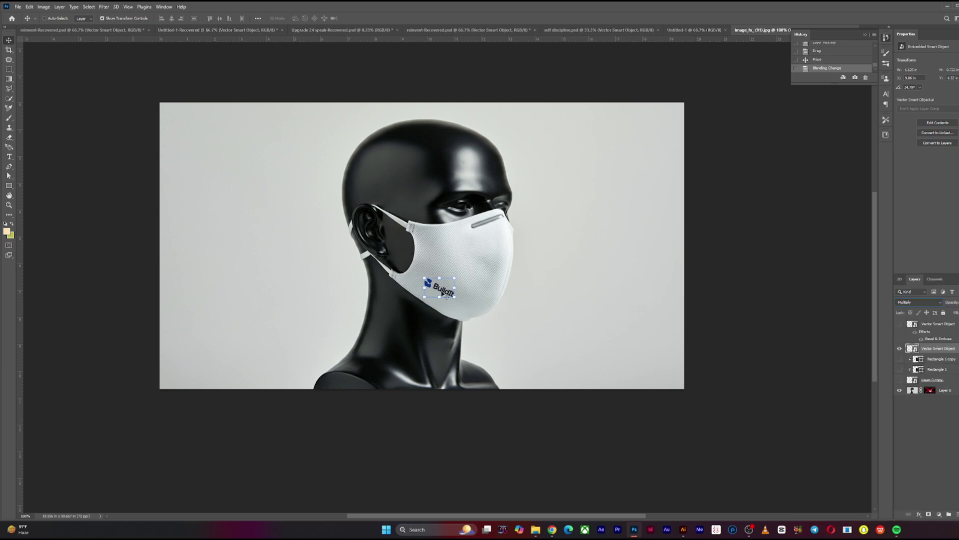
pyautogui.hotkey('ctrl', '+')
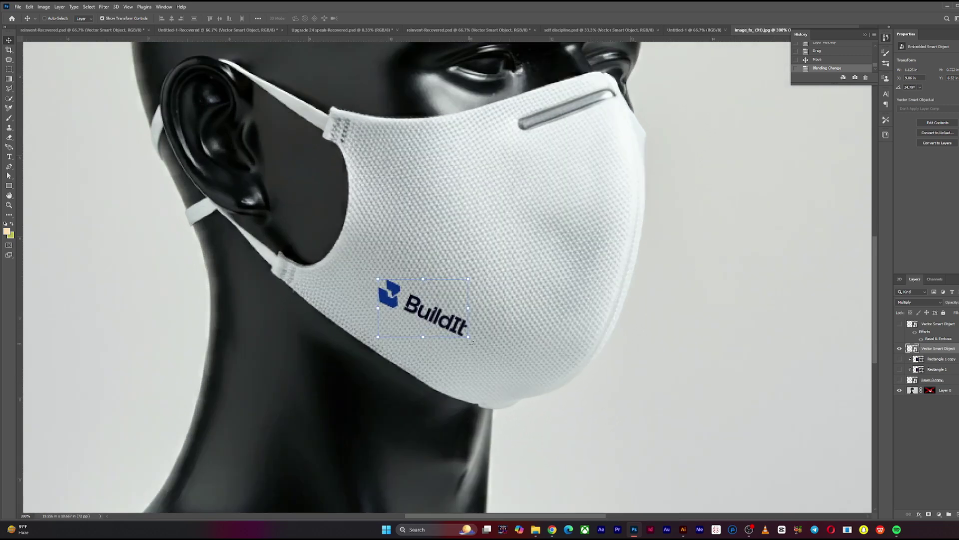
pyautogui.hotkey('ctrl', '-')
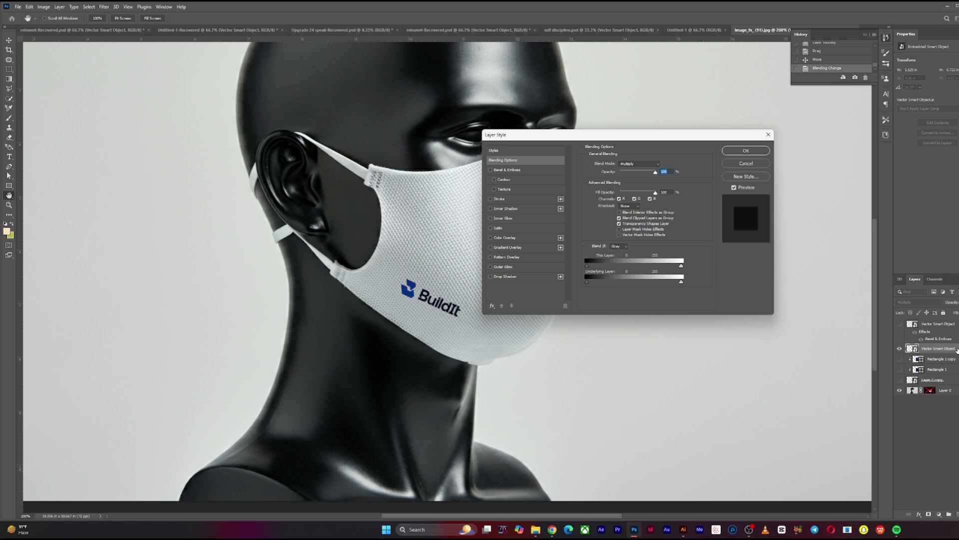
# Apply an Outer Bevel, Smooth Bevel & Emboss effect to the BuildIt logo layer.
pyautogui.click(530, 169)
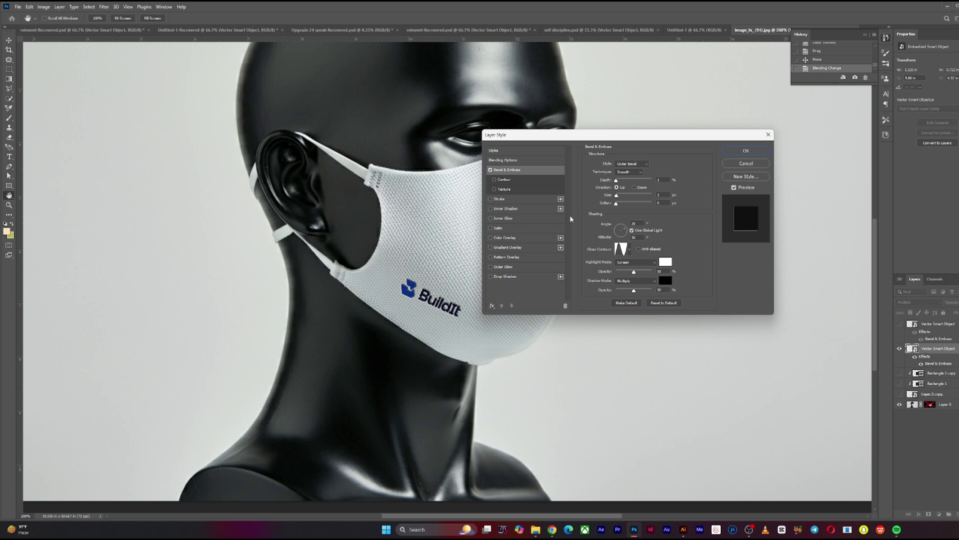
pyautogui.click(746, 150)
pyautogui.hotkey('ctrl', '-')
pyautogui.hotkey('ctrl', '-')
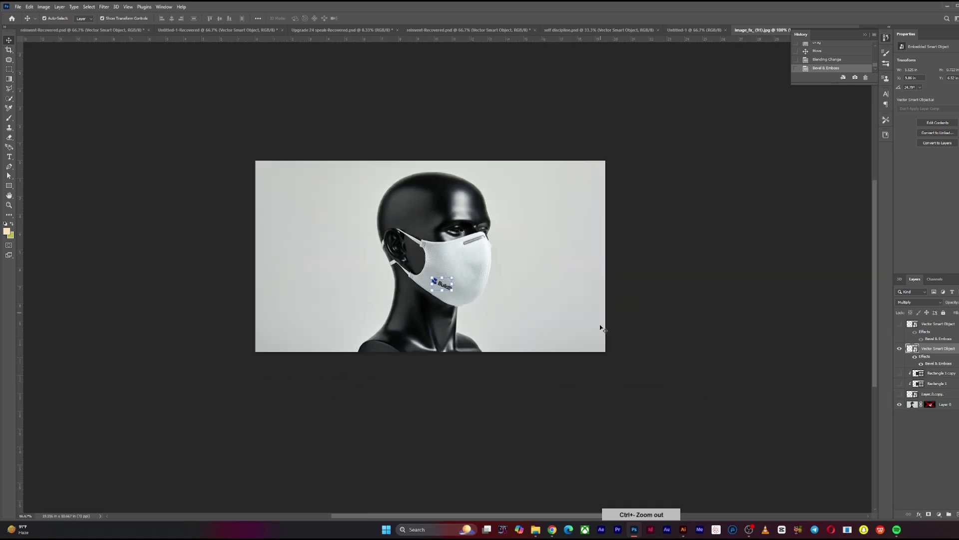
pyautogui.click(563, 388)
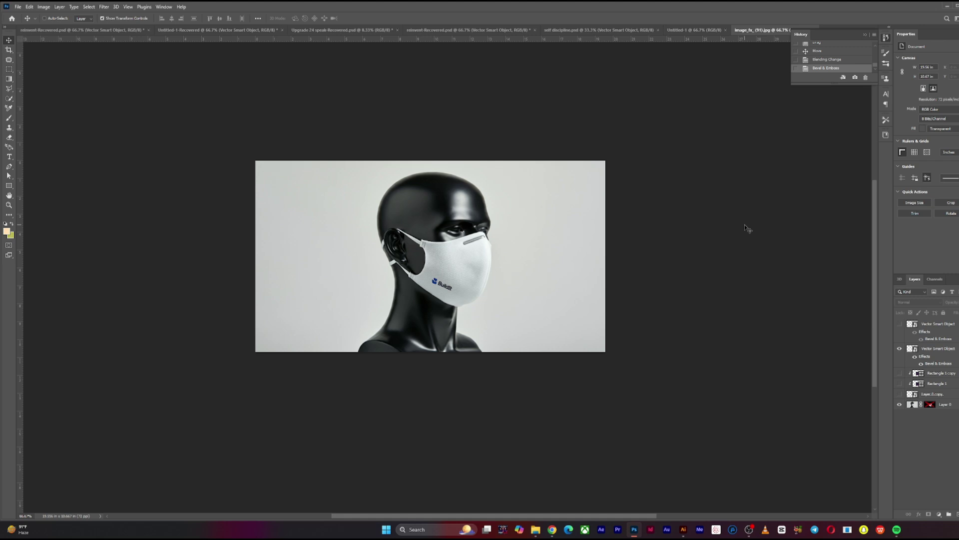
pyautogui.hotkey('ctrl', '+')
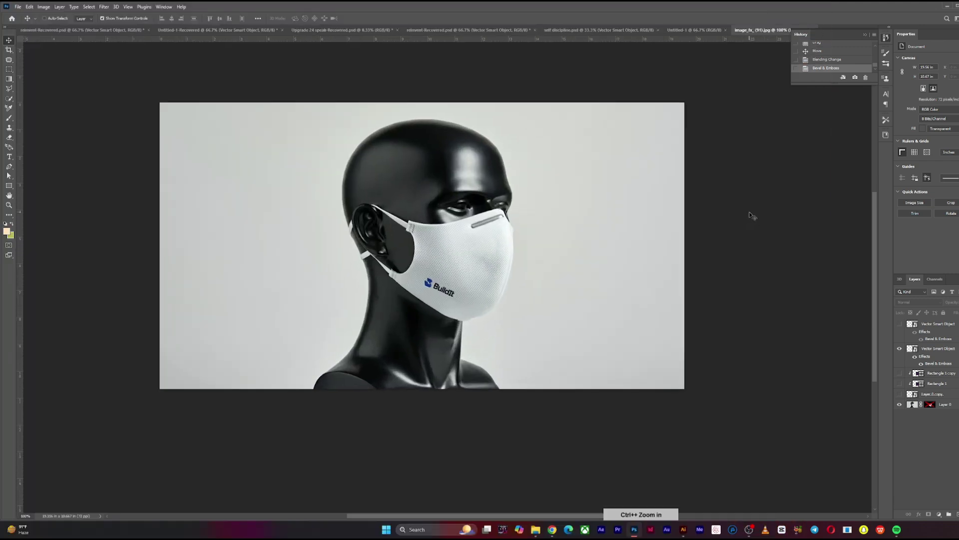